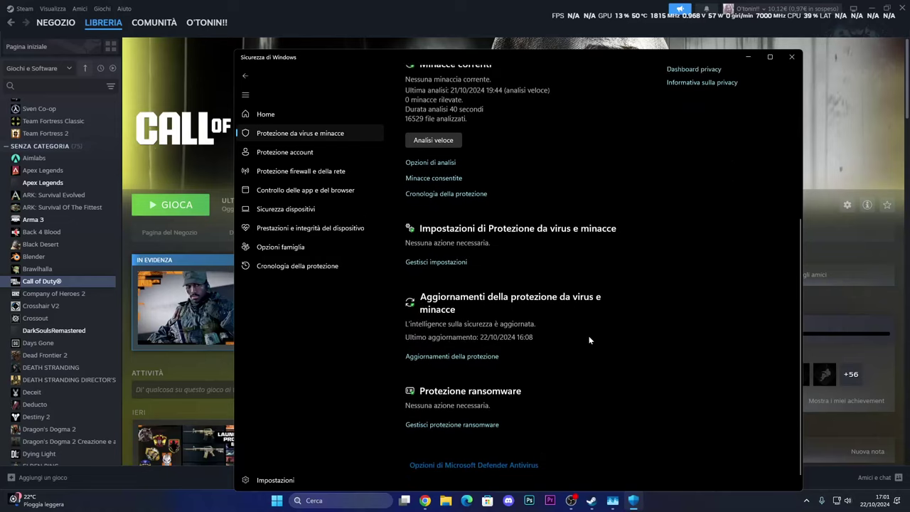
Step: Open the Microsoft Defender exclusions page from the virus and threat protection settings
click(443, 251)
scroll(553, 355, down, 4)
scroll(553, 354, down, 1)
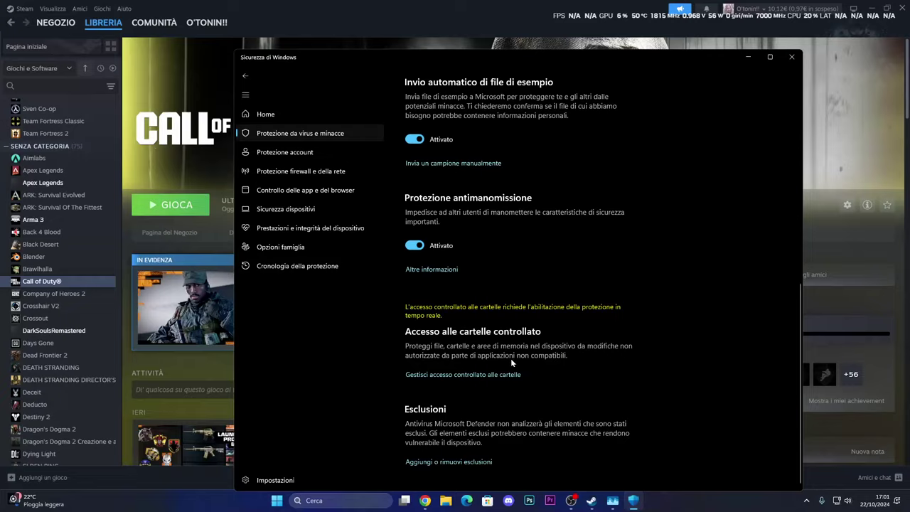
click(431, 462)
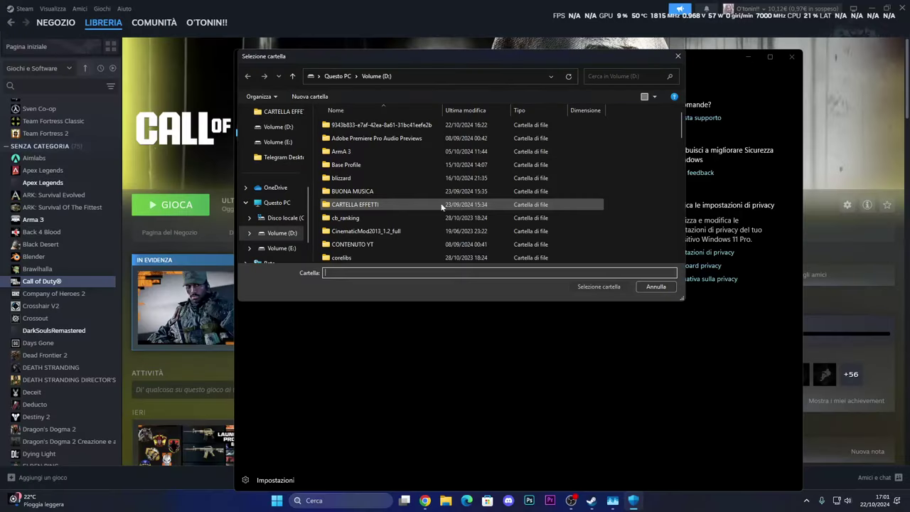
Step: Add the folder D:\SteamLibrary\steamapps\common\Call of Duty HQ as a Defender exclusion and close Windows Security
click(282, 234)
scroll(447, 230, down, 5)
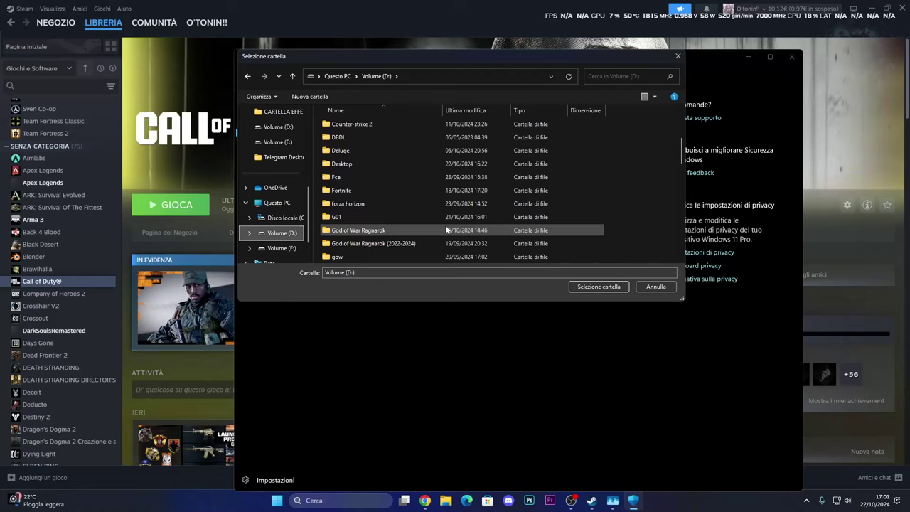
scroll(445, 232, down, 5)
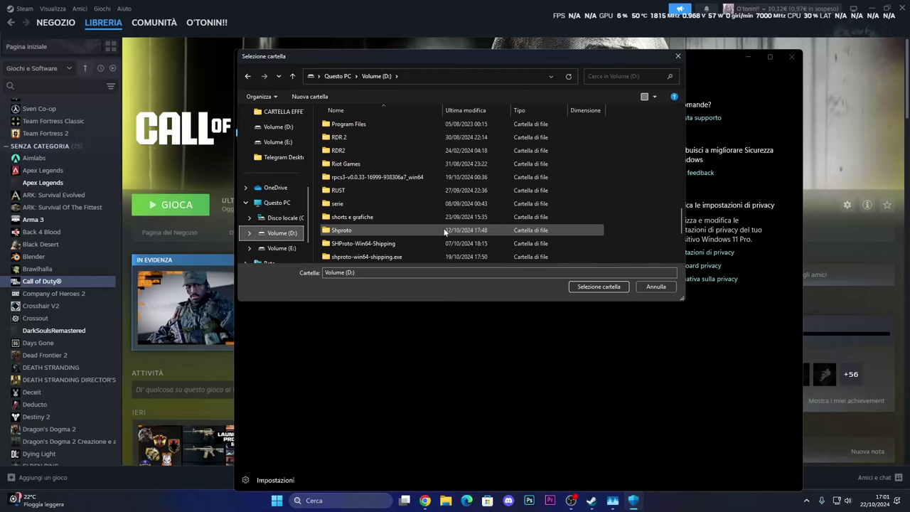
scroll(443, 230, down, 1)
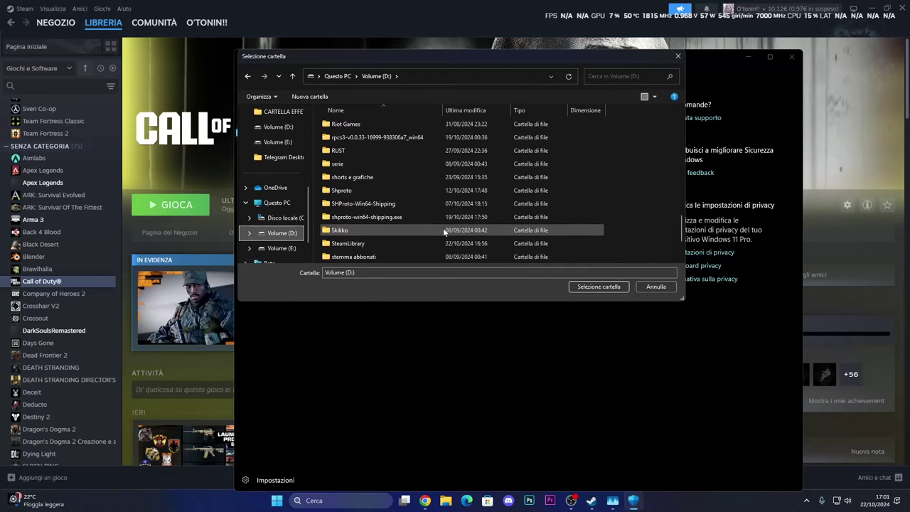
scroll(444, 231, down, 1)
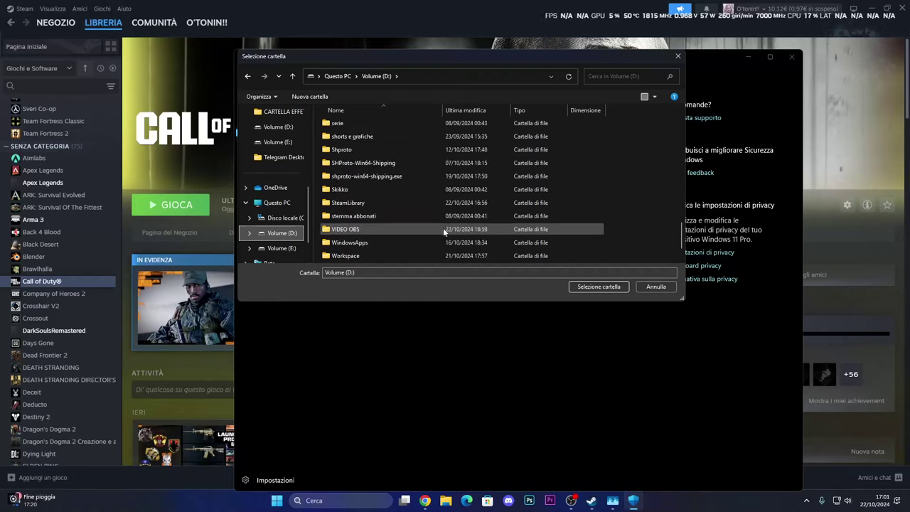
double_click(408, 203)
double_click(383, 124)
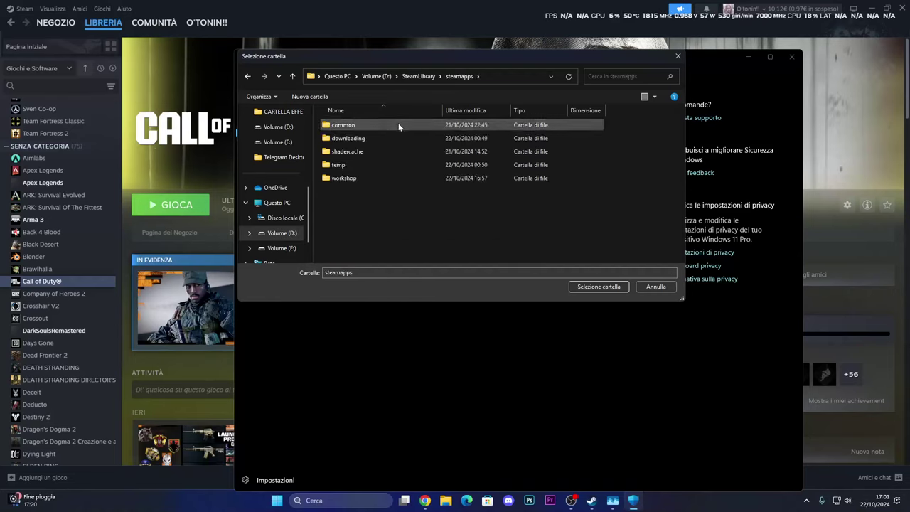
double_click(405, 124)
click(396, 126)
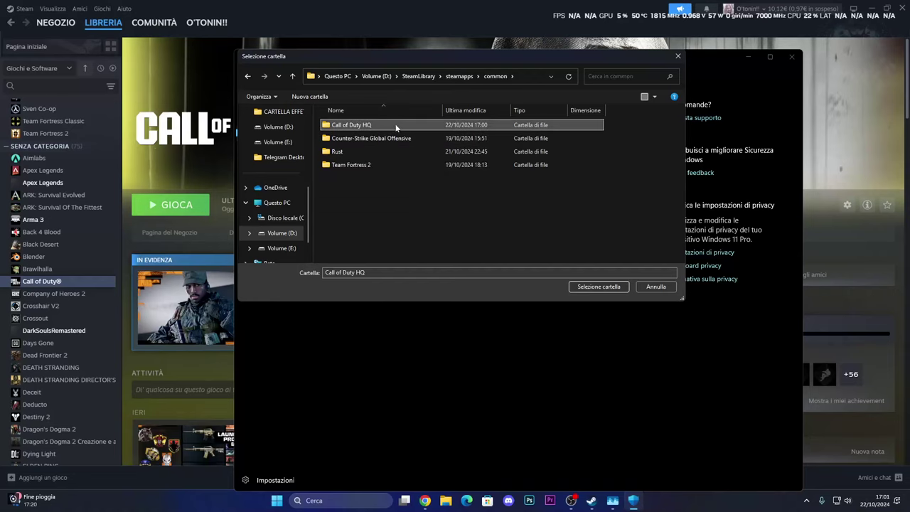
click(599, 287)
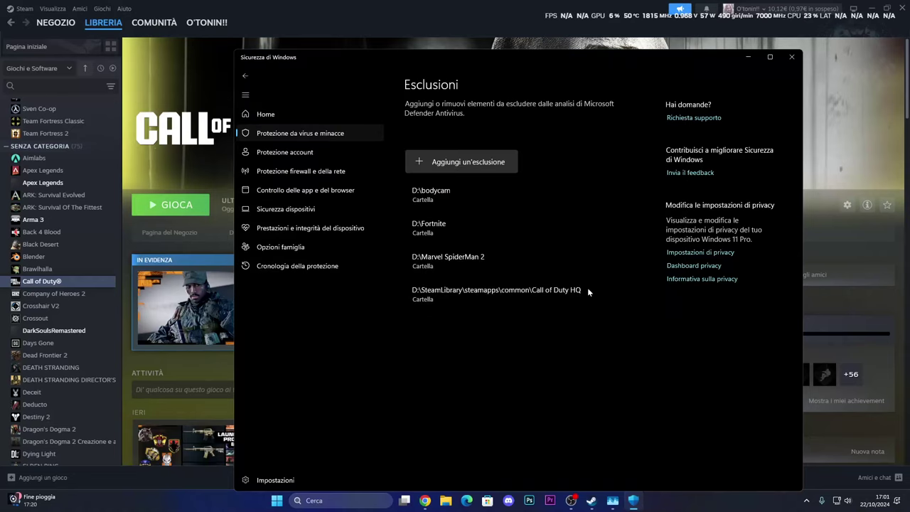
click(791, 57)
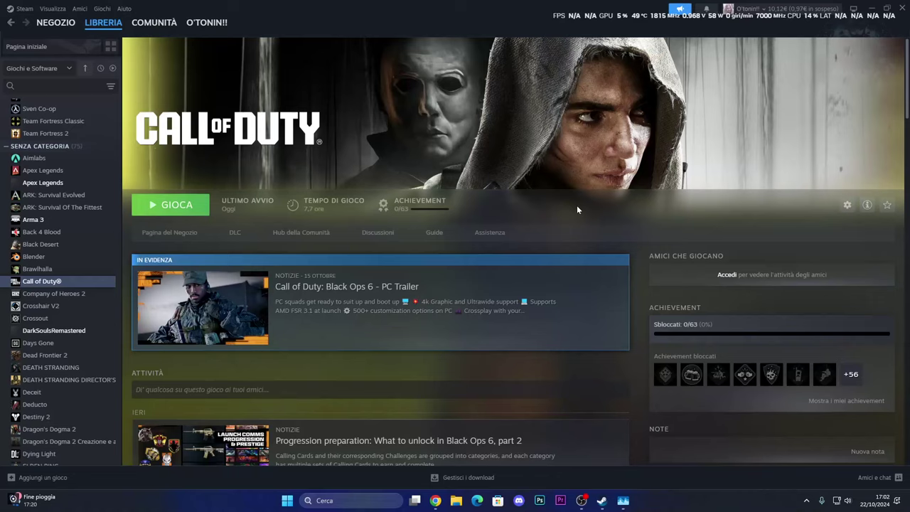
Step: Delete the Call of Duty folder from Documents in File Explorer, and close the window
click(456, 500)
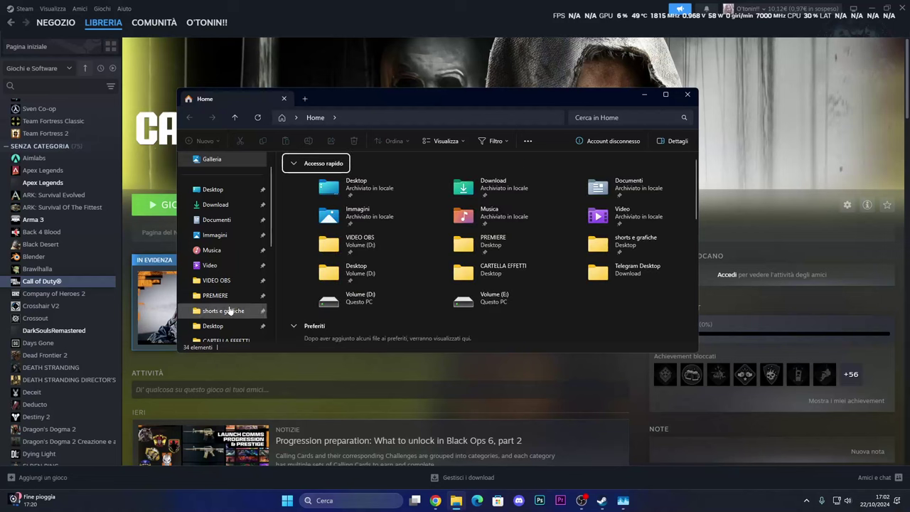
click(224, 220)
click(315, 211)
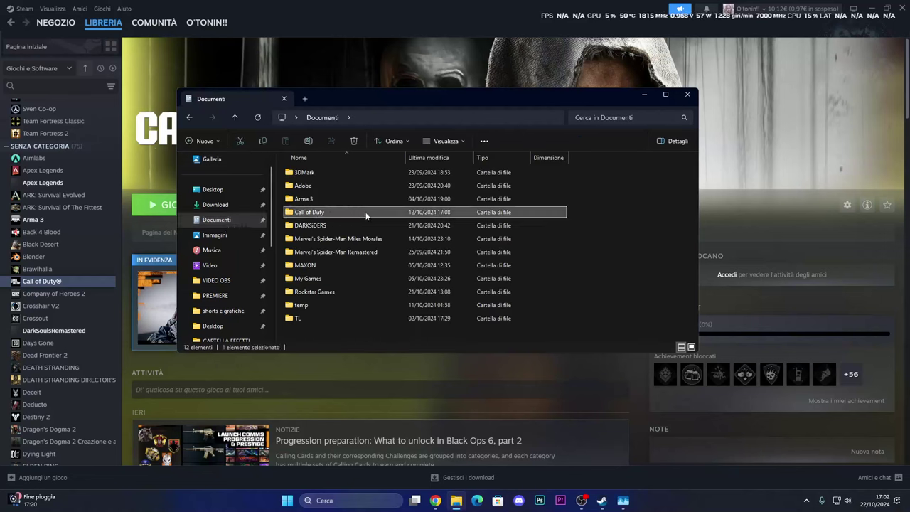
key(Delete)
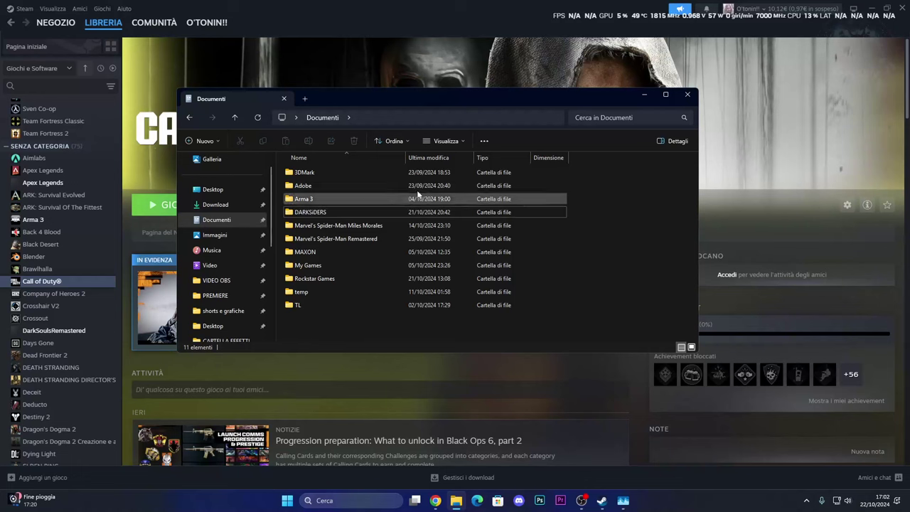
click(686, 94)
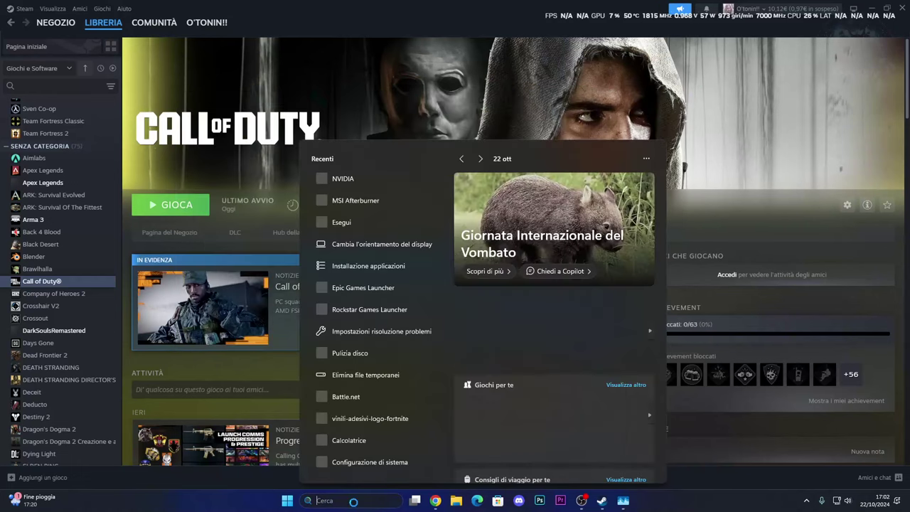
Step: Find the Run dialog (Esegui) through Windows search and use it to open %appdata%
text(esegui)
click(353, 207)
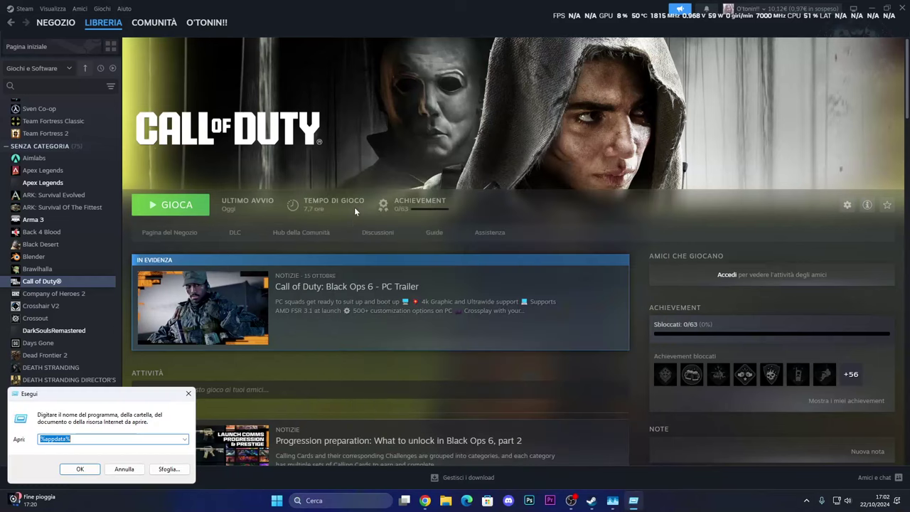
drag(75, 389, 526, 285)
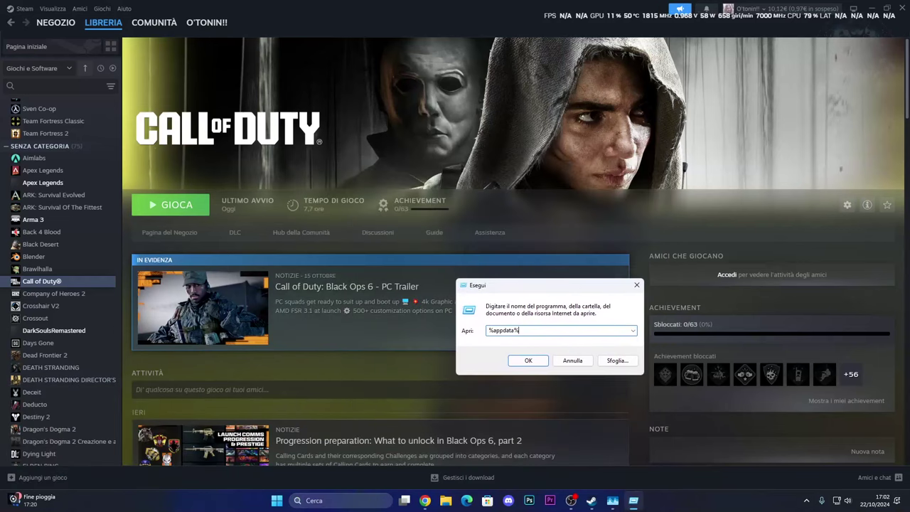
key(End)
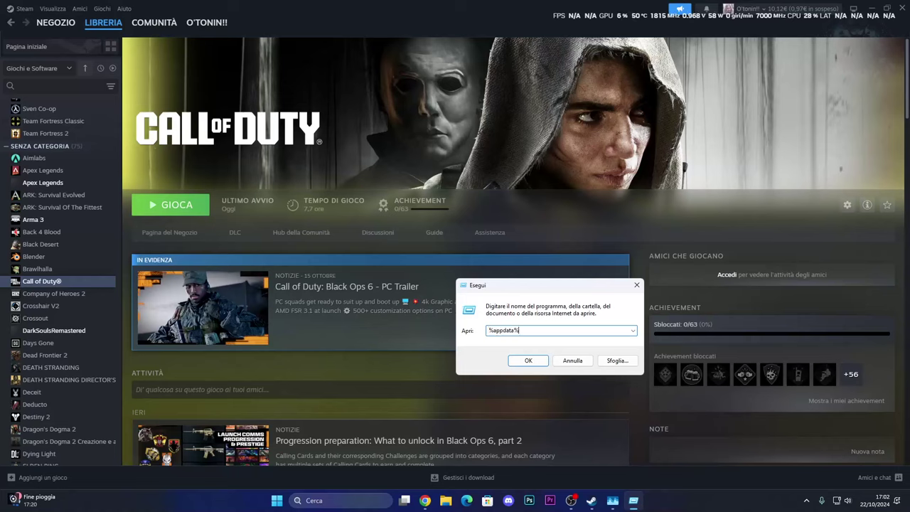
drag(489, 290, 608, 304)
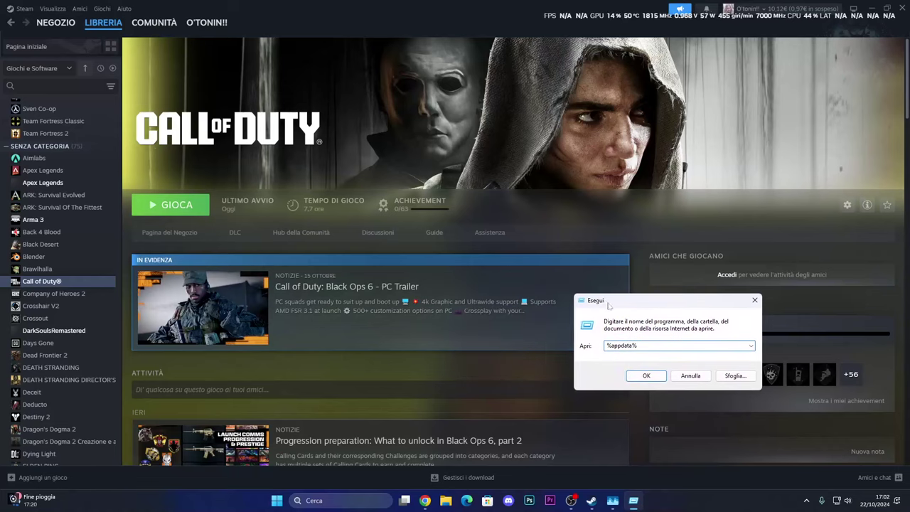
click(647, 377)
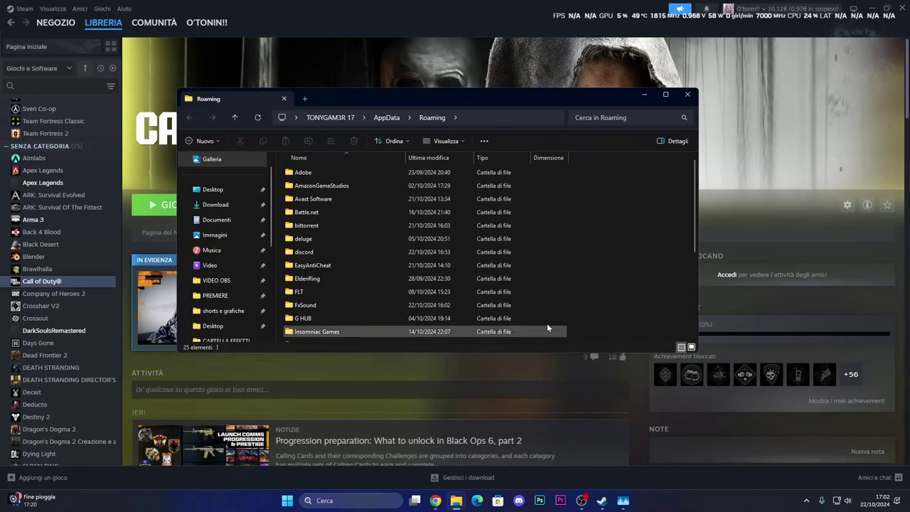
Step: Go up to AppData, find the Steam folder inside Local, and open its cefdata subfolder
click(383, 117)
double_click(323, 172)
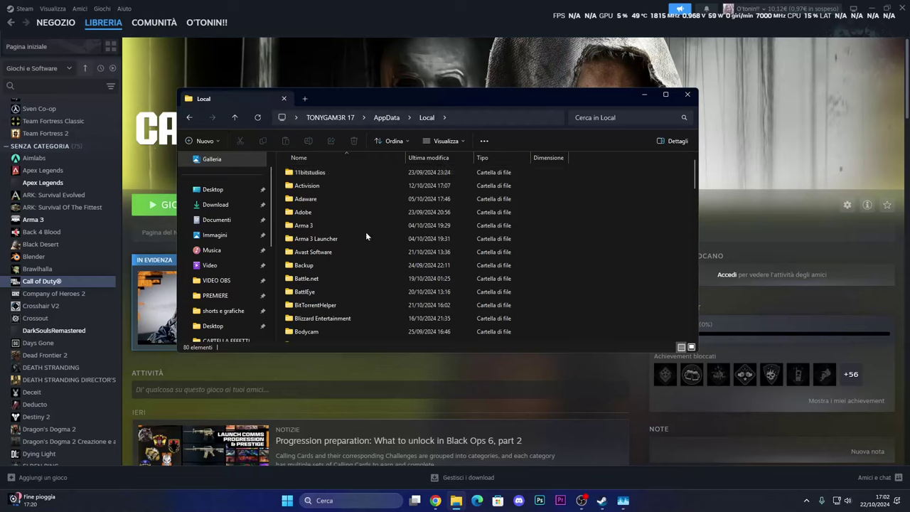
scroll(365, 232, down, 1)
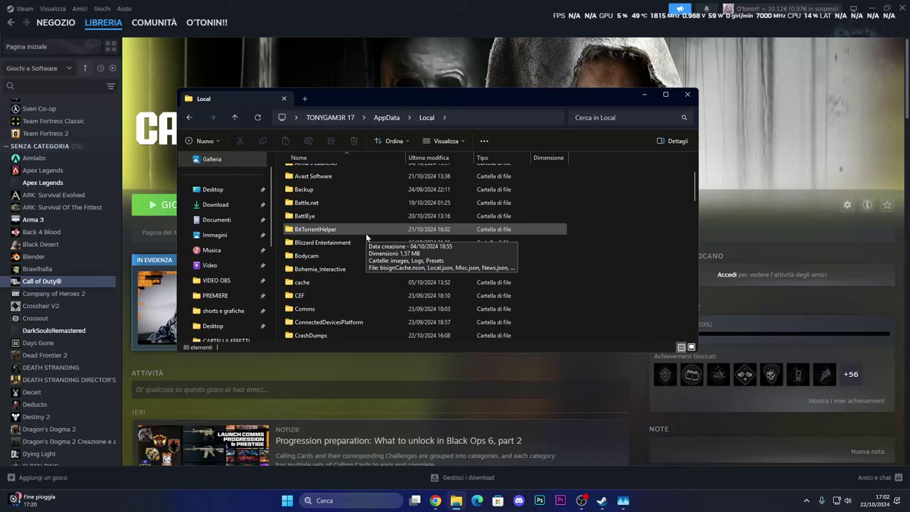
scroll(365, 232, down, 2)
scroll(365, 233, down, 2)
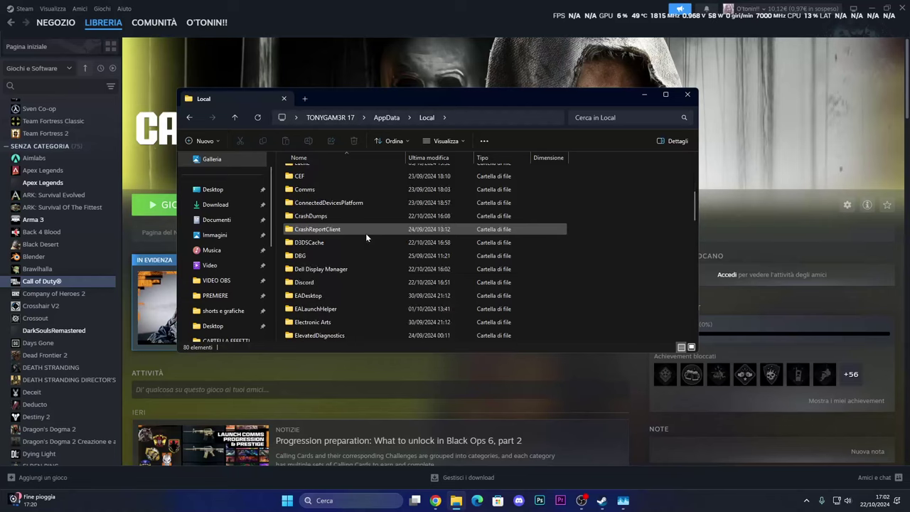
scroll(365, 233, down, 1)
scroll(365, 233, down, 1)
scroll(365, 233, down, 5)
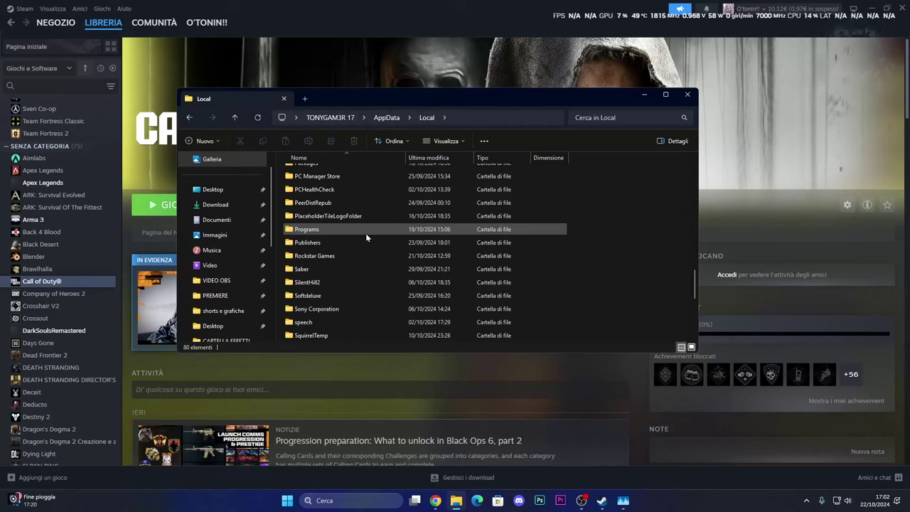
scroll(365, 233, down, 3)
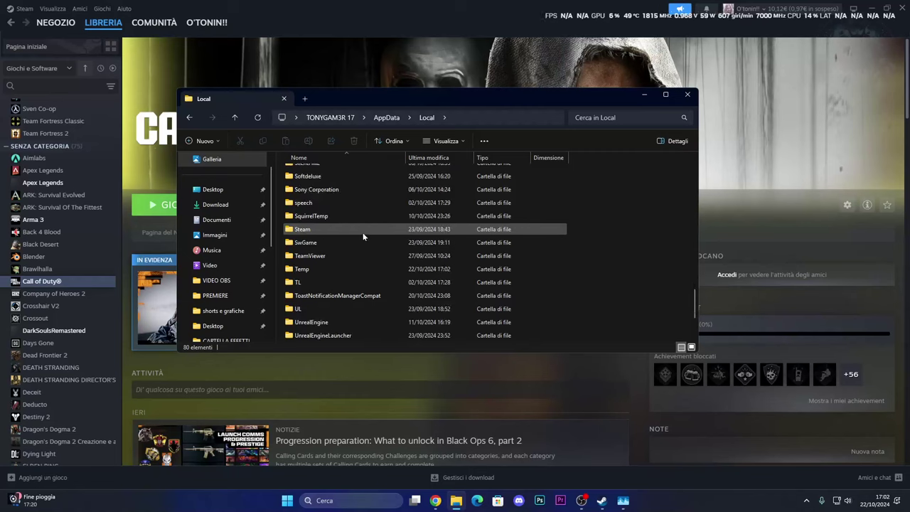
click(361, 230)
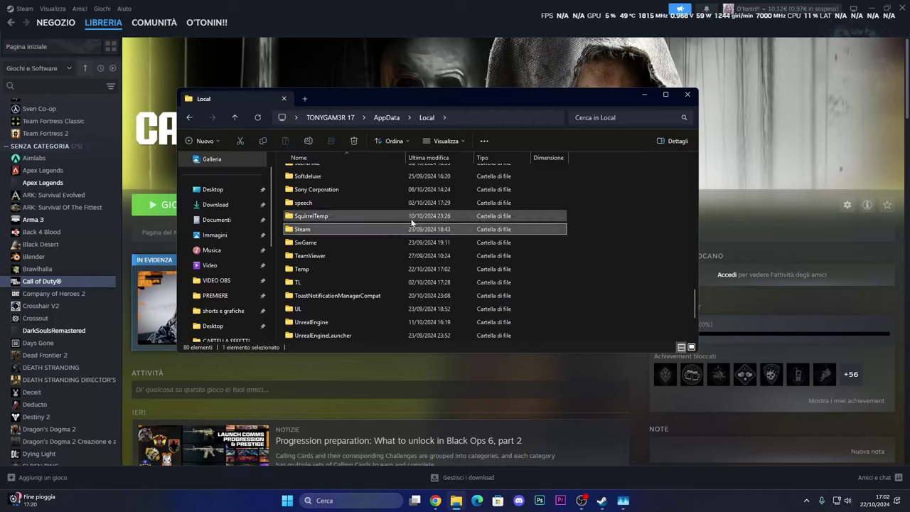
double_click(356, 231)
double_click(334, 174)
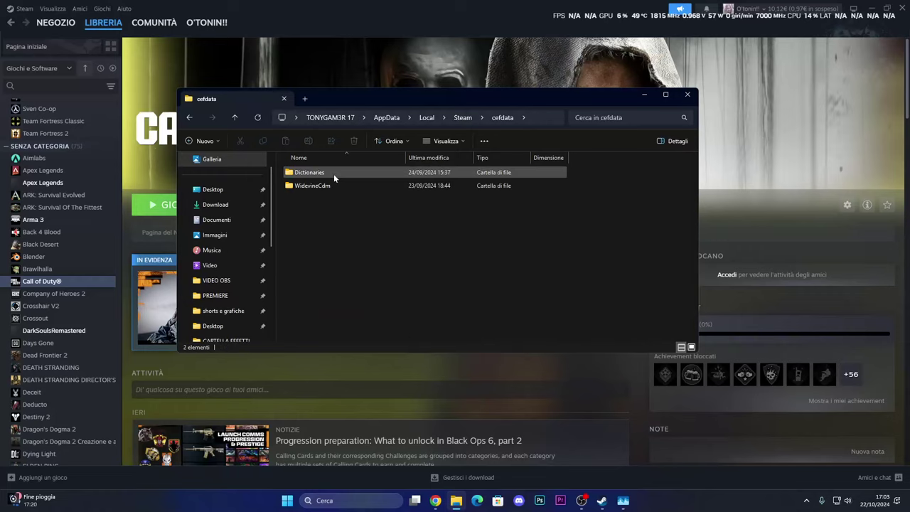
Step: Return to the AppData Local folder and minimize the File Explorer window
triple_click(188, 117)
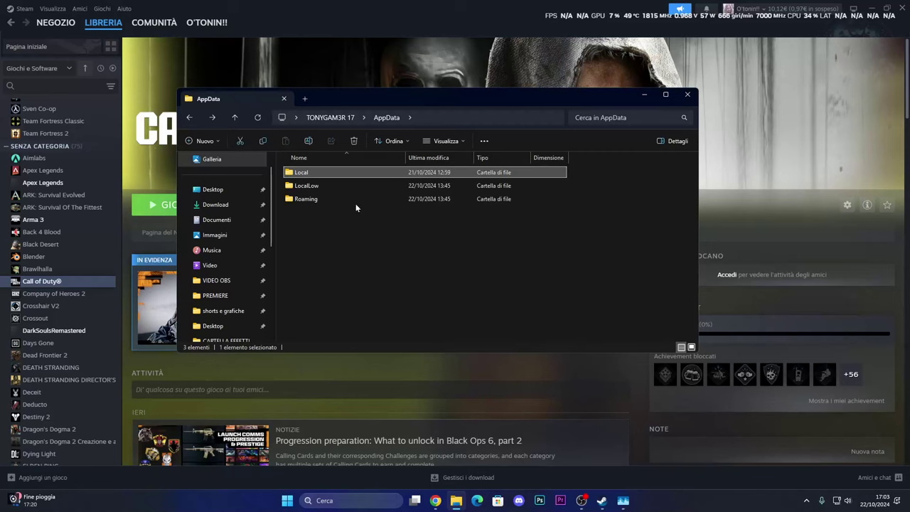
click(213, 117)
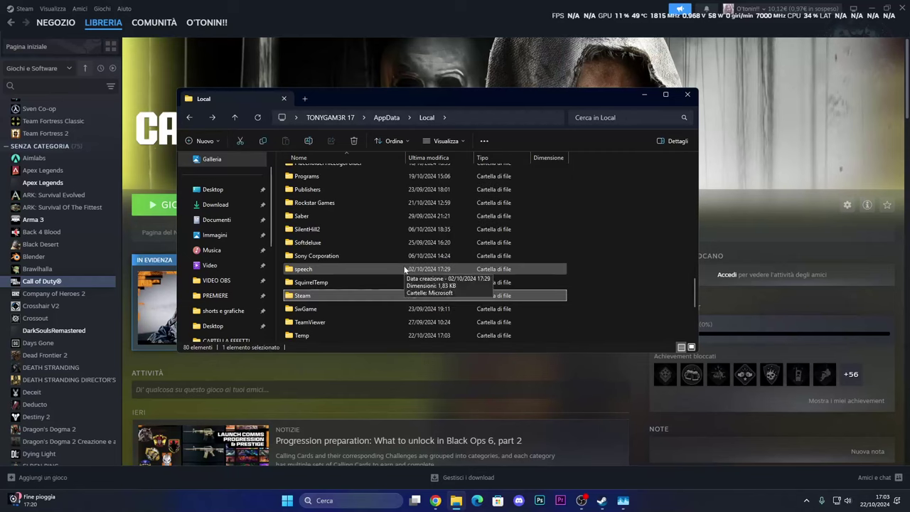
click(649, 95)
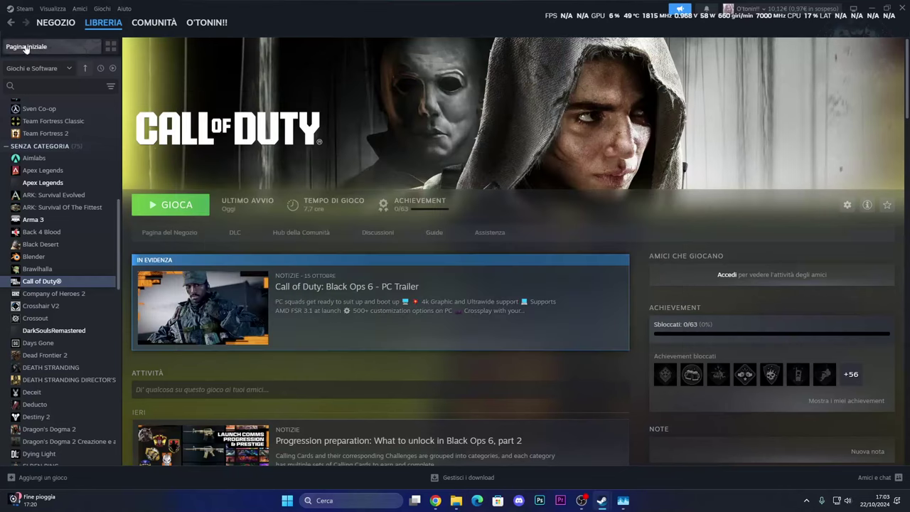
Step: Clear the download cache in Steam's Download settings and confirm the client restart
click(23, 9)
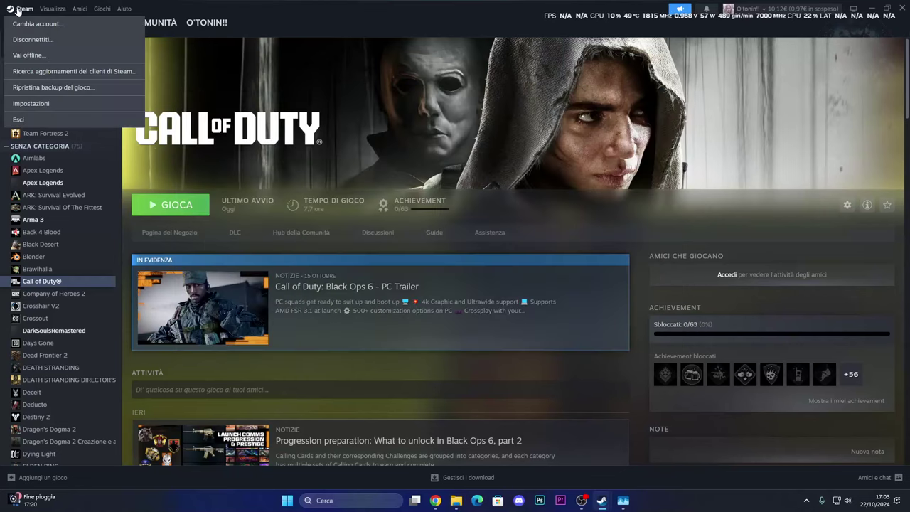
click(31, 103)
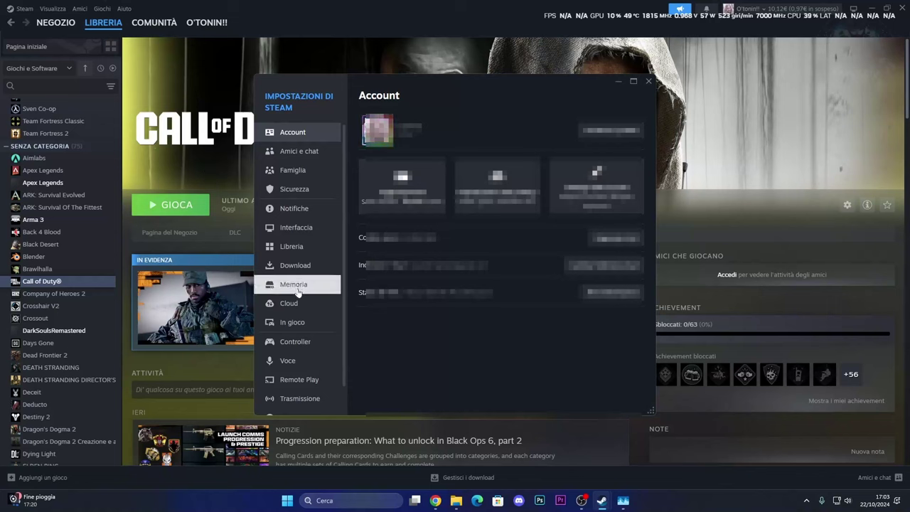
scroll(292, 292, down, 2)
click(295, 236)
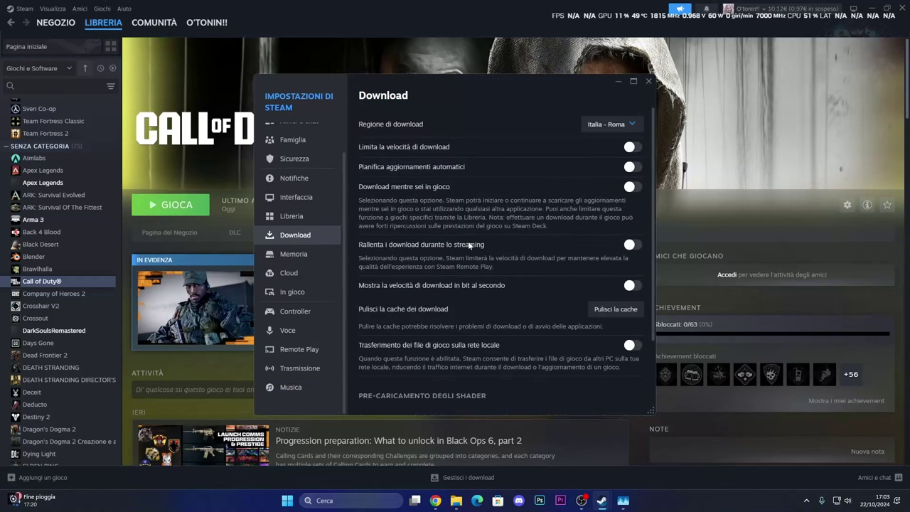
scroll(476, 245, down, 2)
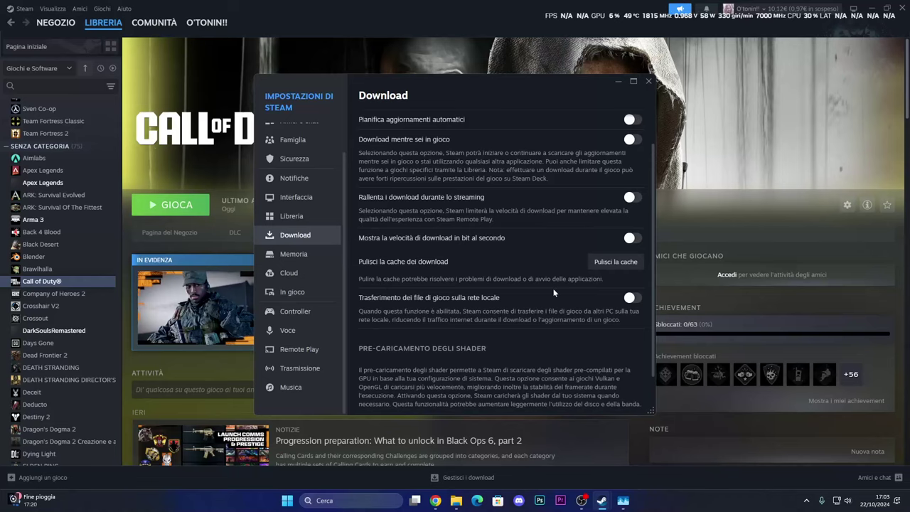
click(600, 262)
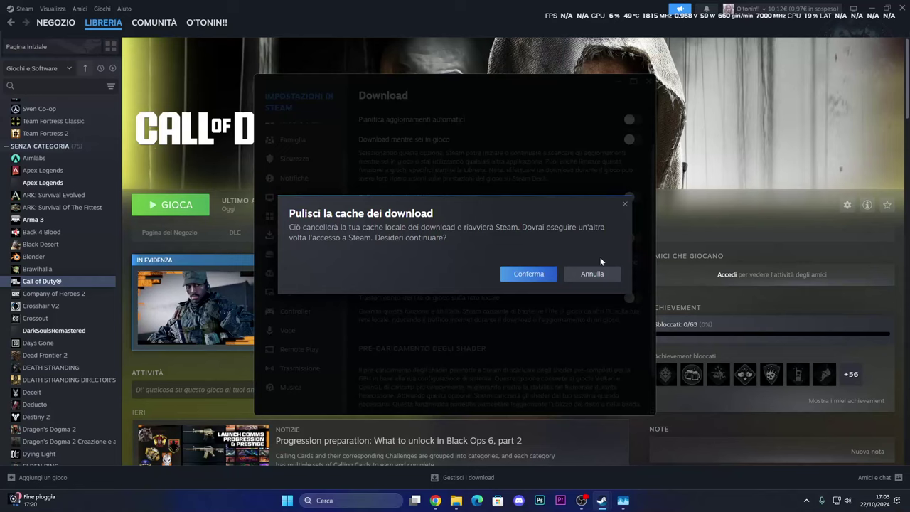
click(529, 274)
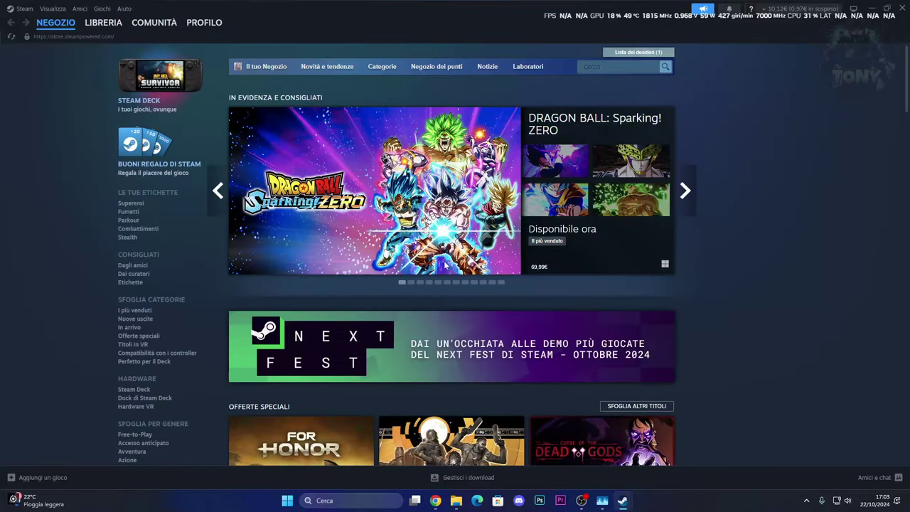
Step: Find Call of Duty in the Steam library and open its properties
click(96, 38)
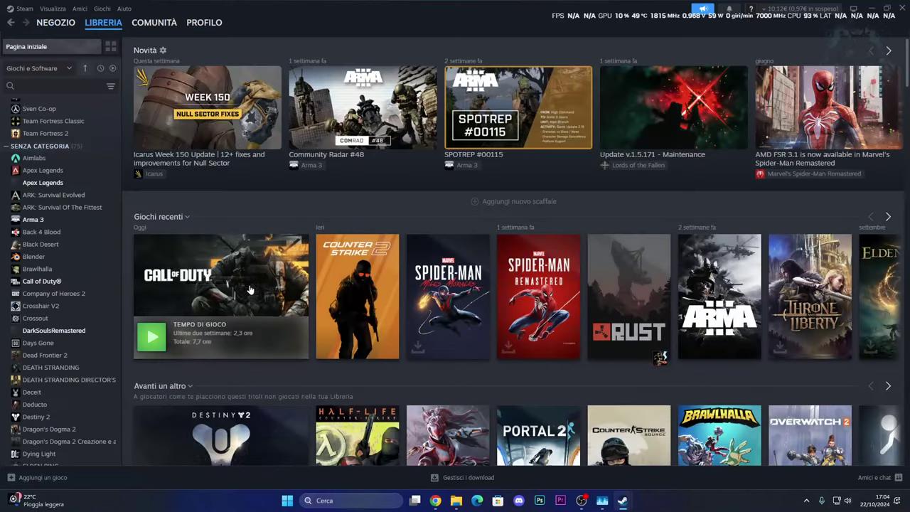
click(251, 288)
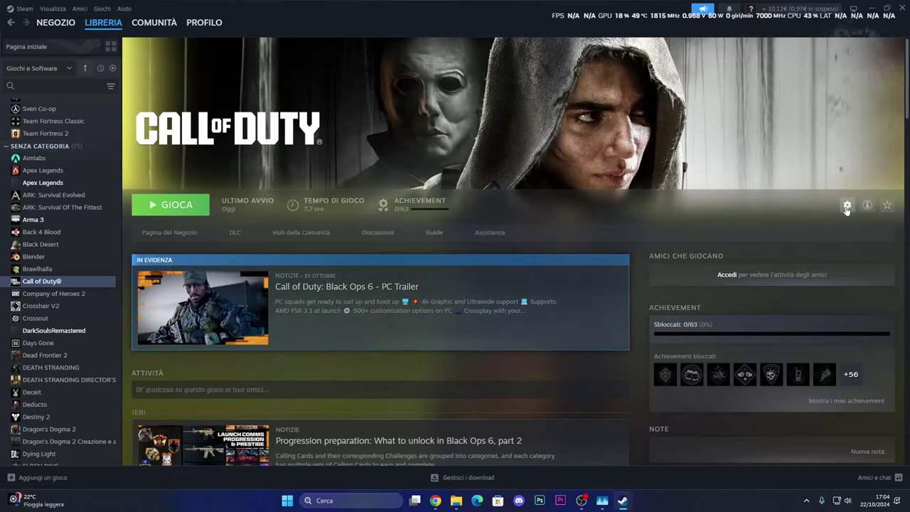
click(846, 205)
click(811, 274)
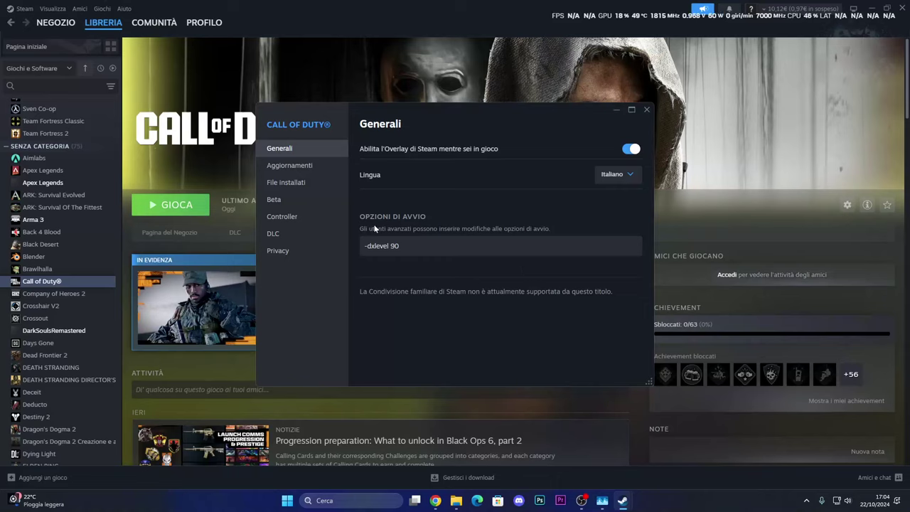
Step: Examine the launch option -dxlevel 90 in Call of Duty's general properties
click(399, 245)
drag(399, 246, 353, 250)
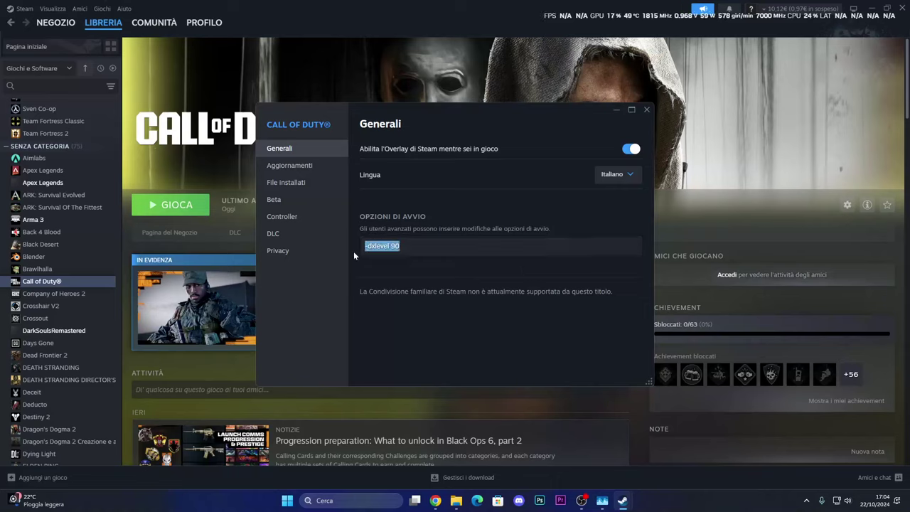
click(399, 245)
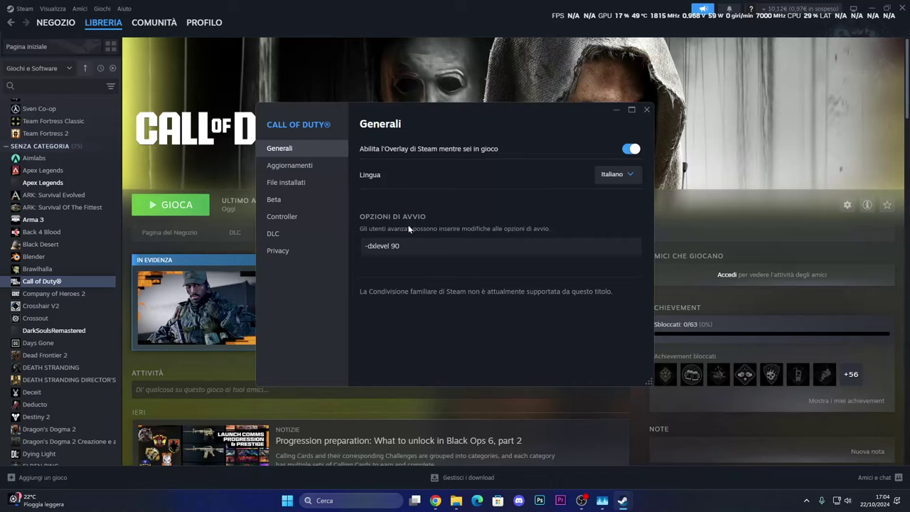
drag(396, 112, 471, 117)
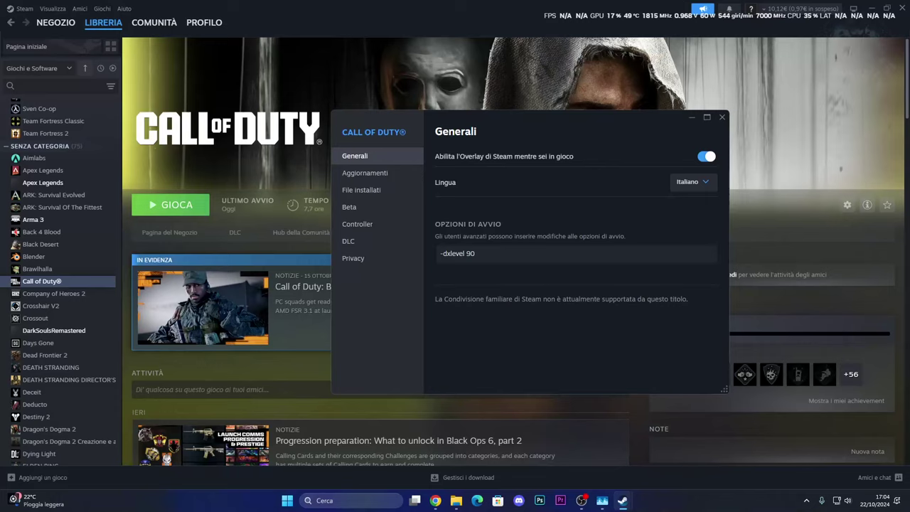
key(shift+Right)
key(shift+Right)
key(shift+Right)
key(shift+Right)
key(shift+Right)
key(shift+Right)
key(shift+Right)
key(shift+Right)
key(shift+Right)
key(shift+Right)
key(shift+Right)
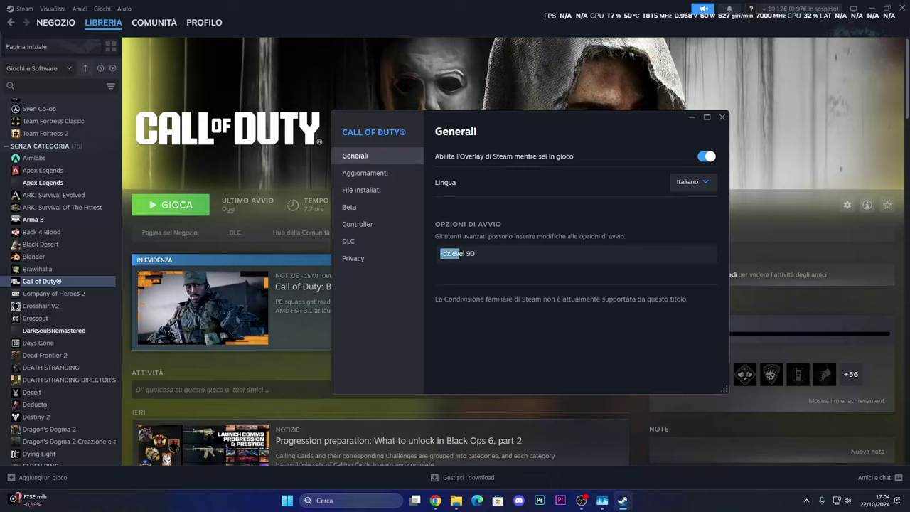
key(Right)
key(ctrl+a)
key(Right)
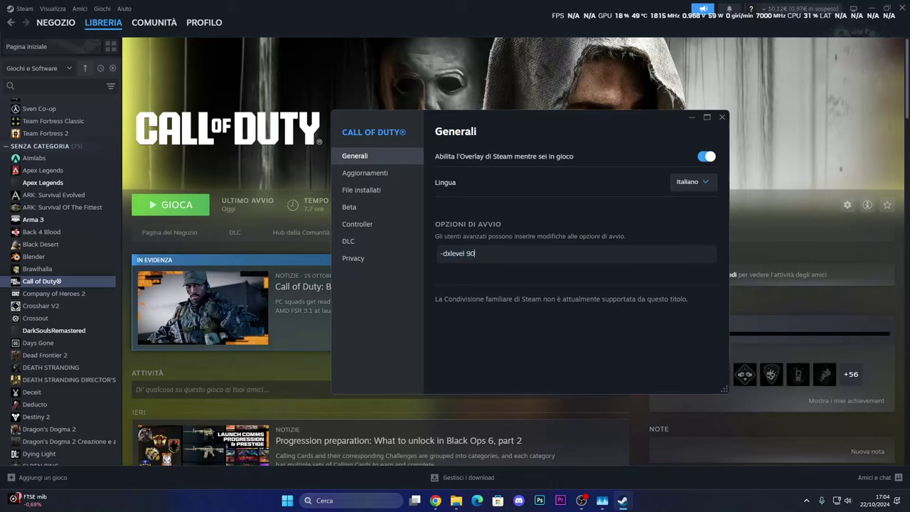
drag(496, 119, 528, 127)
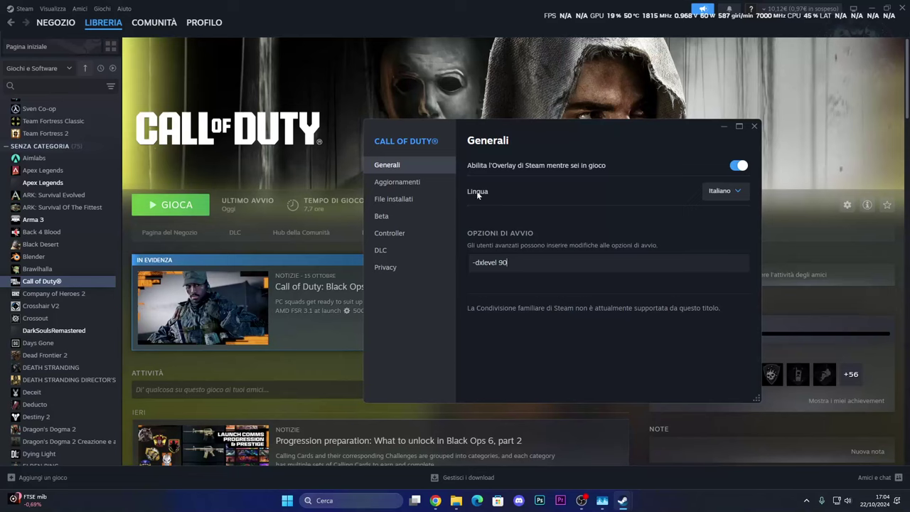
Step: Verify the integrity of Call of Duty's installed game files
click(393, 199)
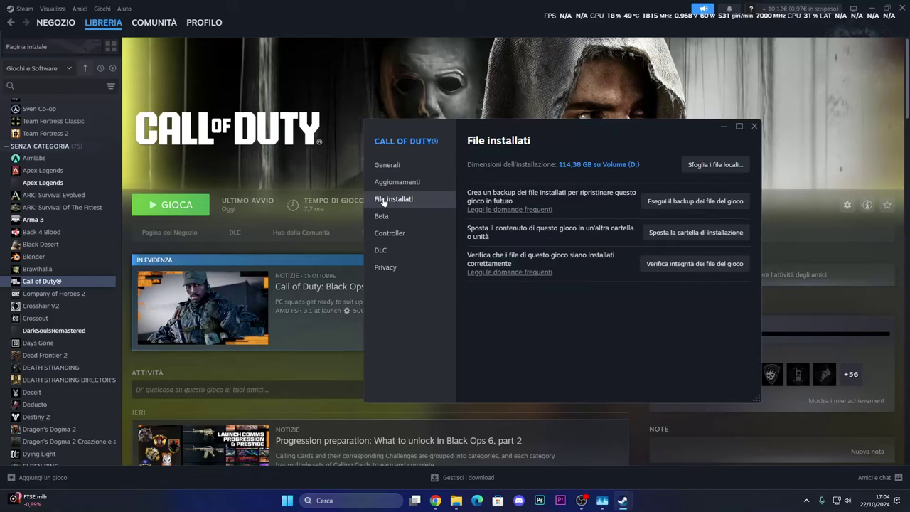
click(699, 265)
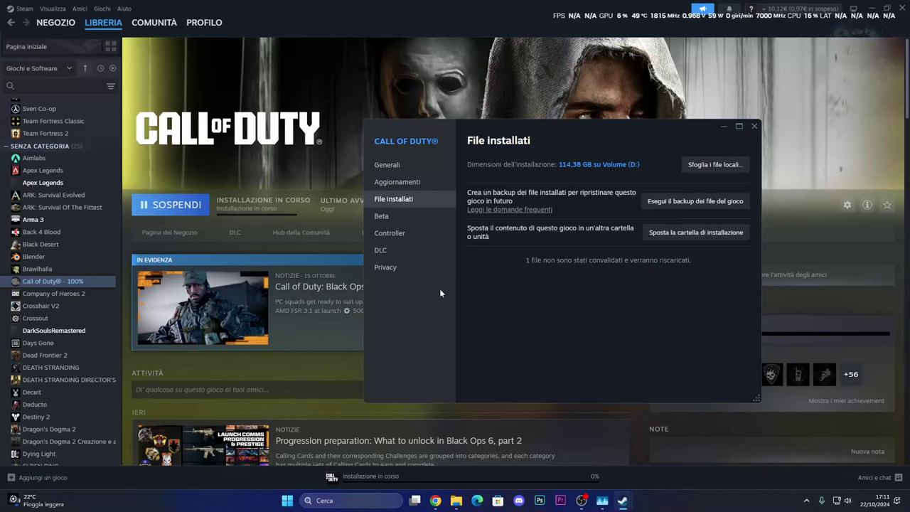
Step: Browse the game's local files and open the properties of the cod application in the Call of Duty HQ folder
click(714, 164)
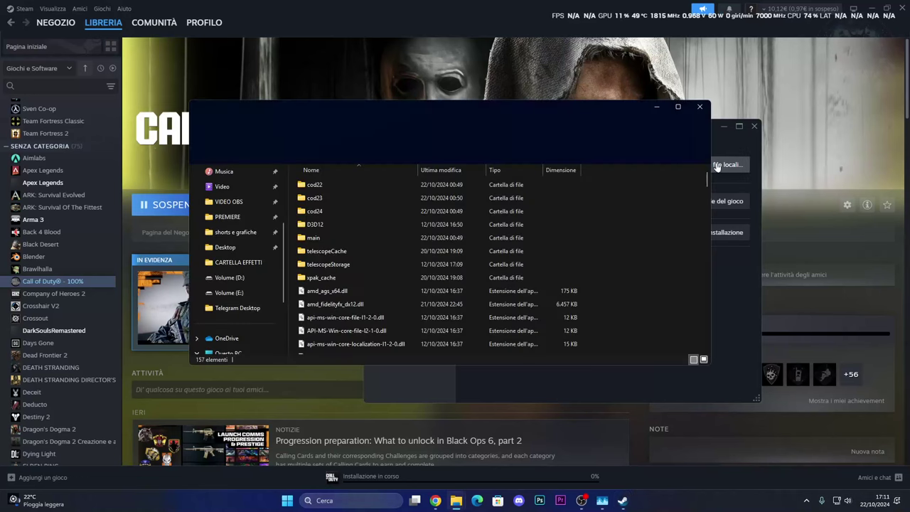
scroll(374, 242, down, 3)
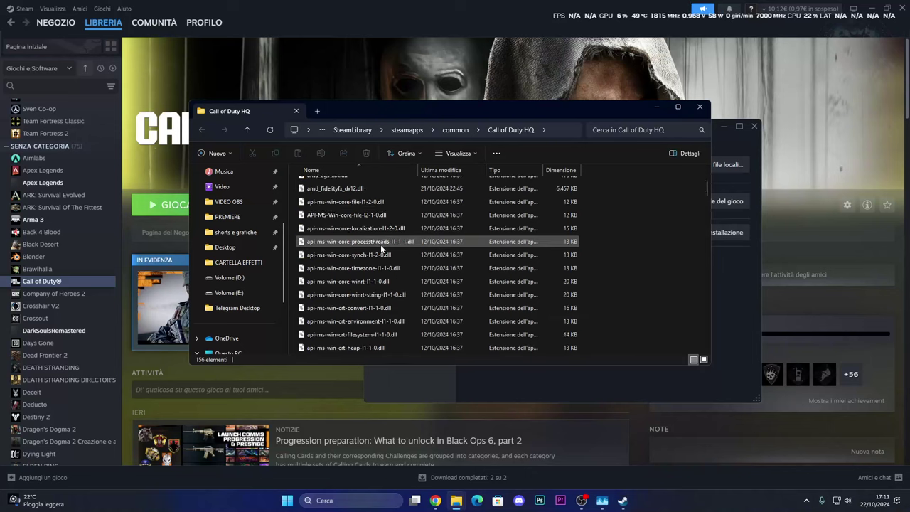
scroll(380, 244, down, 10)
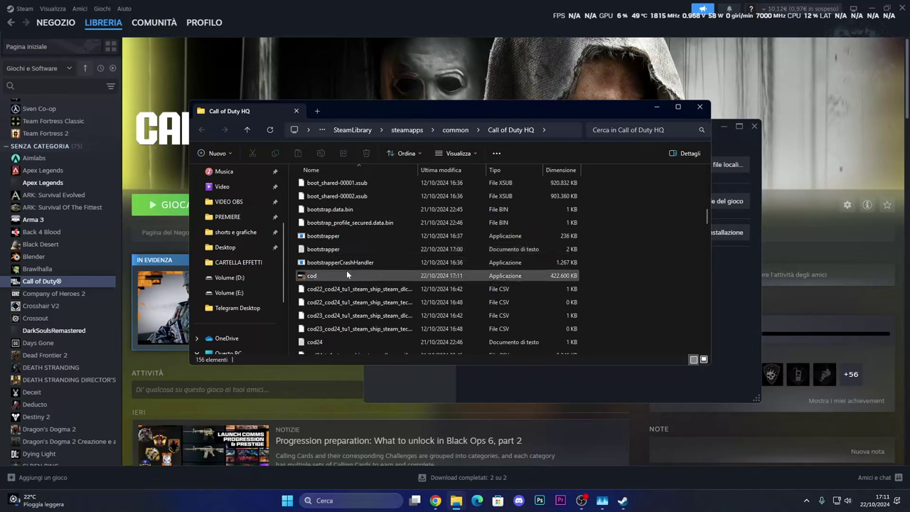
click(346, 274)
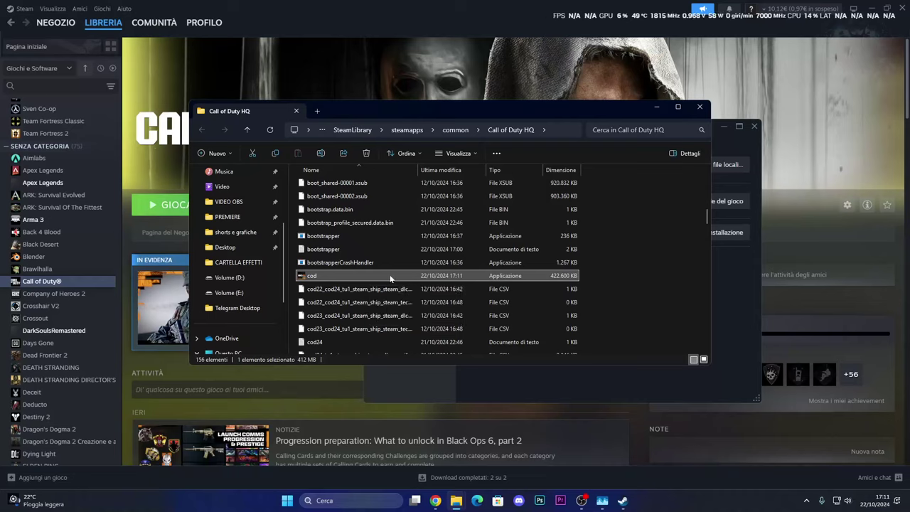
right_click(376, 278)
click(419, 265)
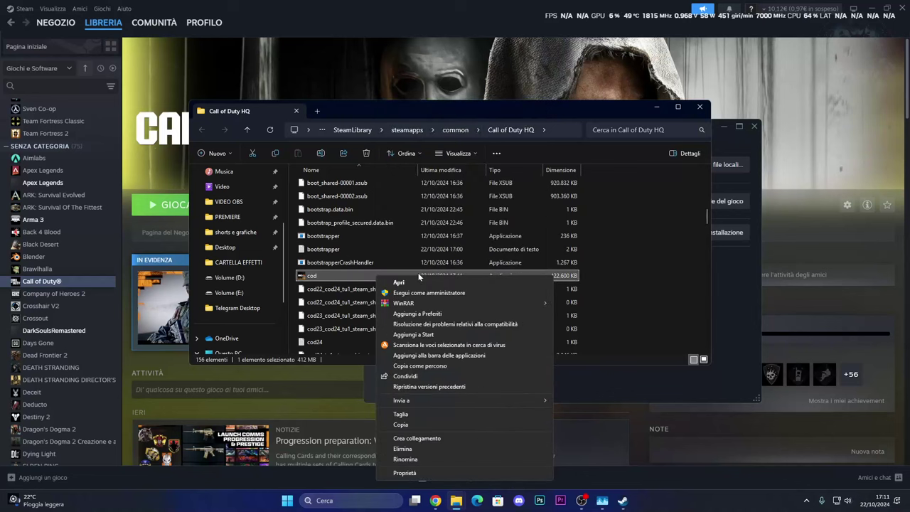
click(402, 472)
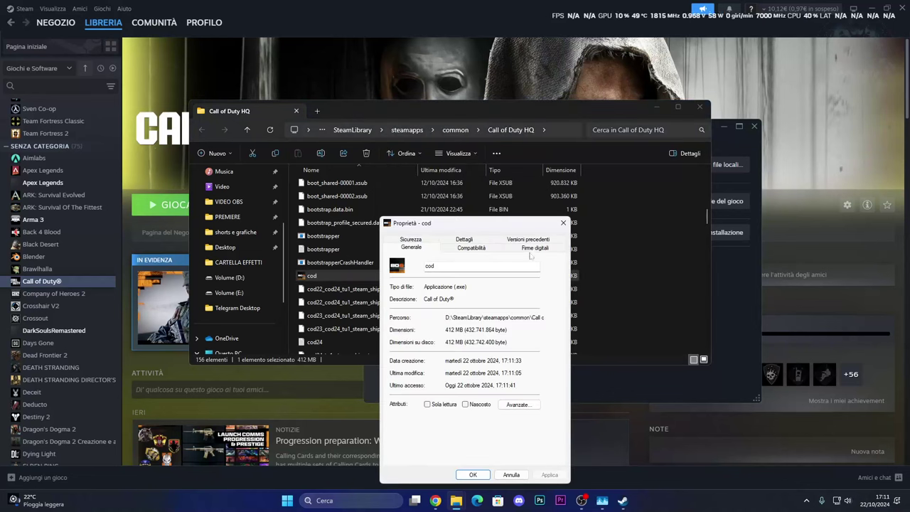
Step: Open the certificate of the embedded Activision Publishing digital signature on the cod application
click(534, 248)
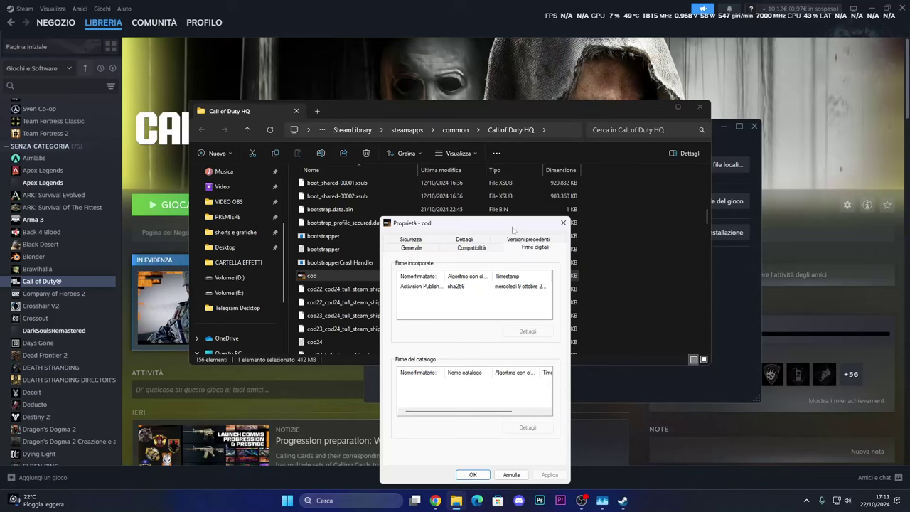
click(482, 253)
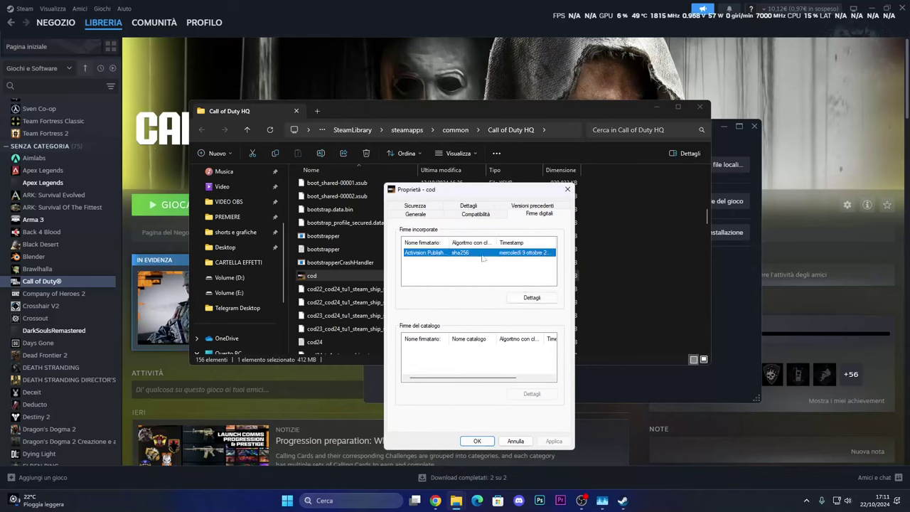
double_click(502, 258)
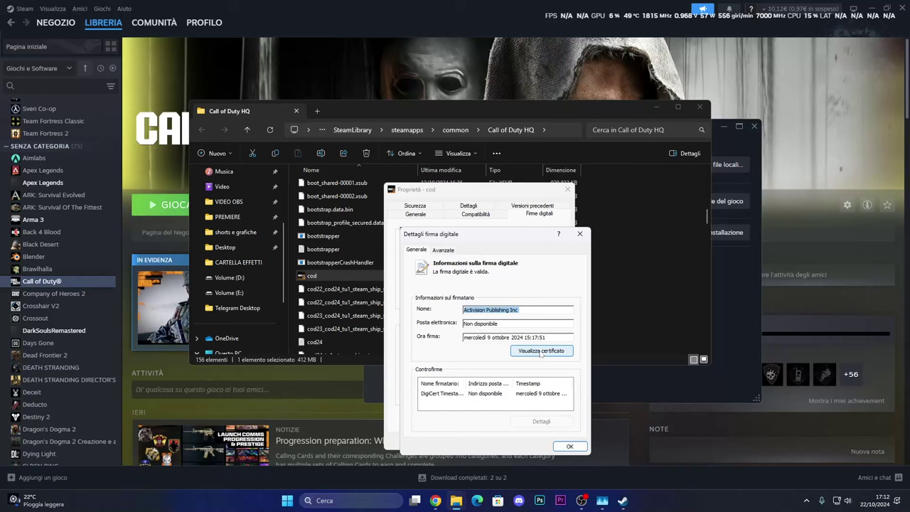
click(541, 351)
Step: Install the Activision Publishing certificate for the current user (Utente corrente), keeping the import wizard's default options
click(498, 433)
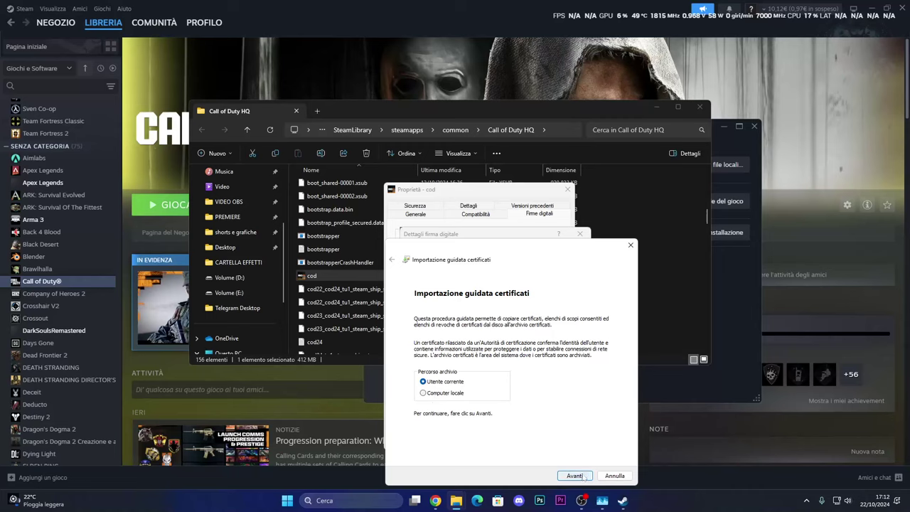
click(576, 475)
click(576, 476)
click(577, 476)
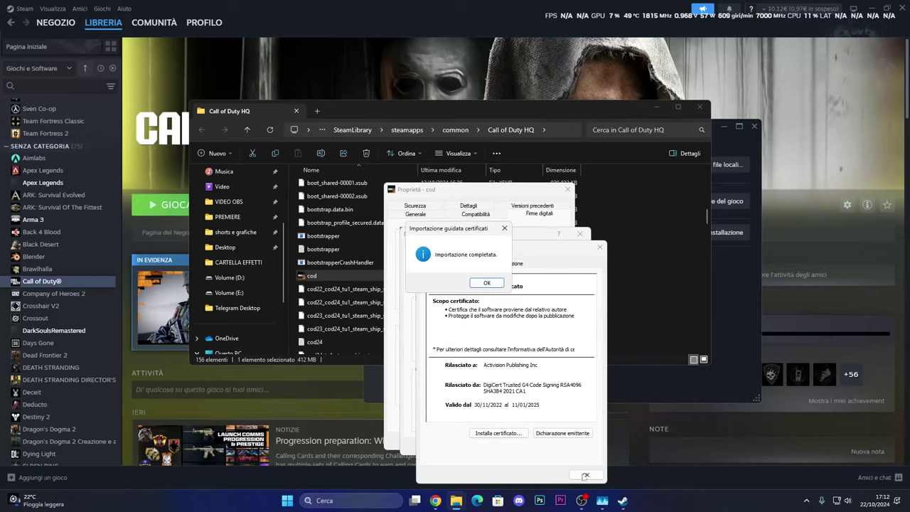
click(487, 282)
Step: Install the same certificate for the local computer (Computer locale) through the import wizard
click(498, 432)
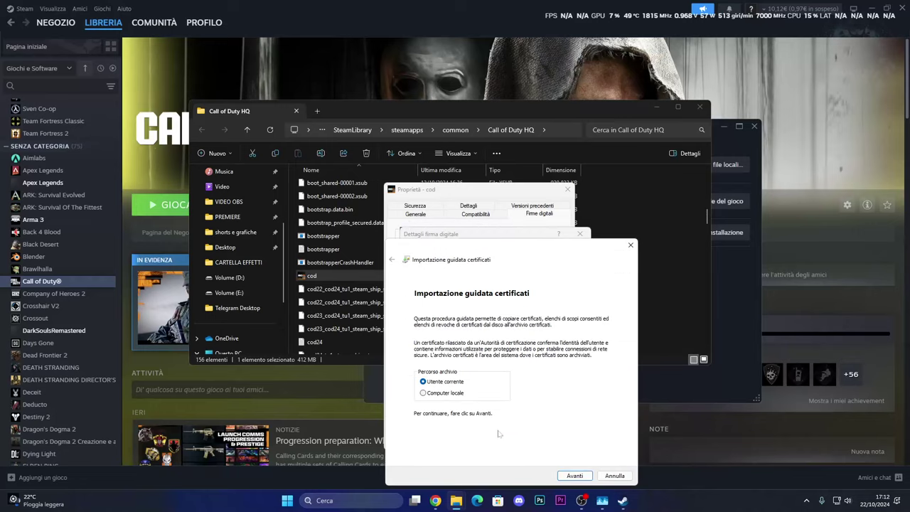
click(429, 395)
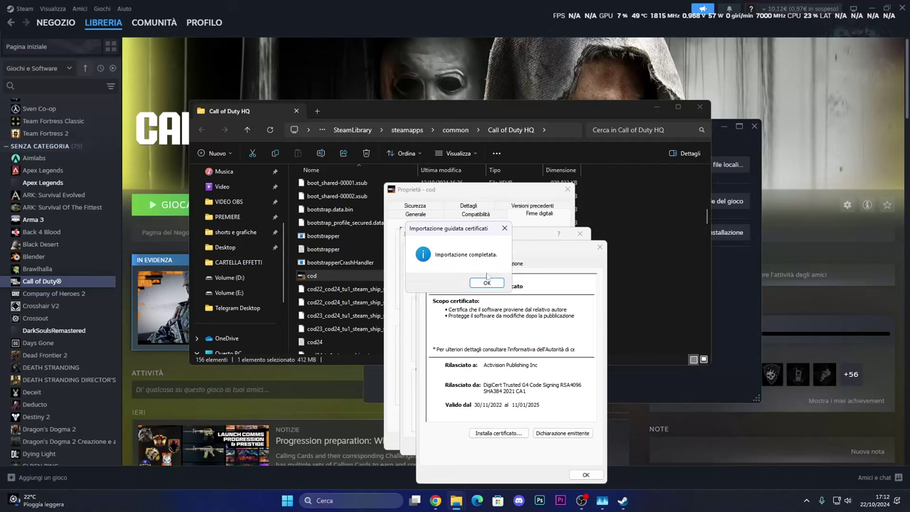
click(488, 284)
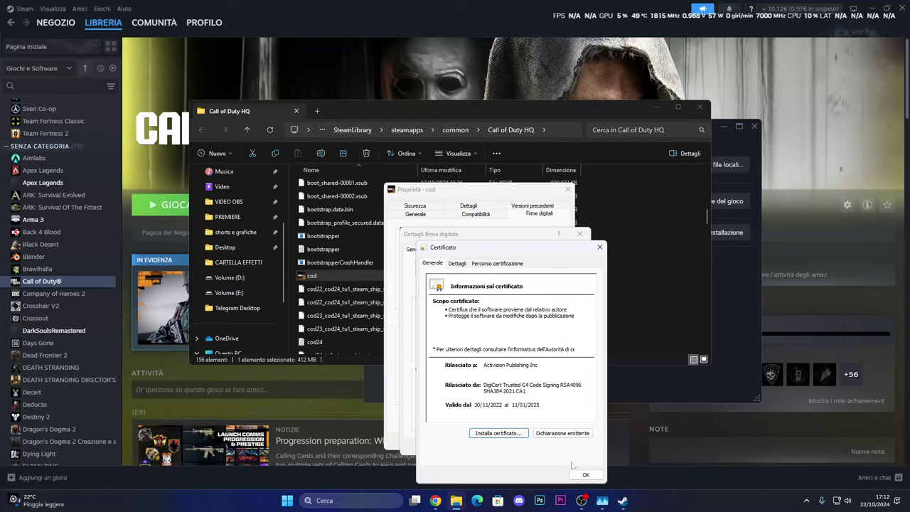
Step: Close the certificate, signature and properties windows along with the Call of Duty HQ folder, and launch Call of Duty
click(584, 474)
click(568, 450)
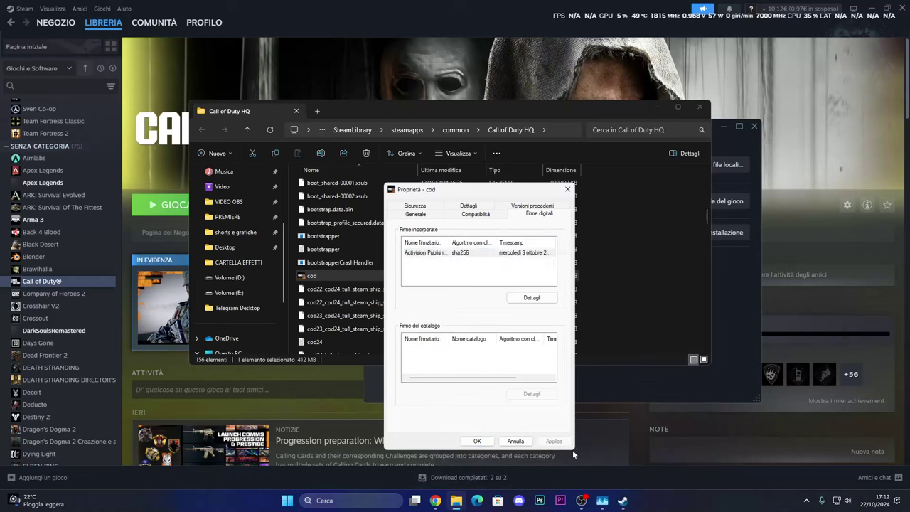
click(489, 442)
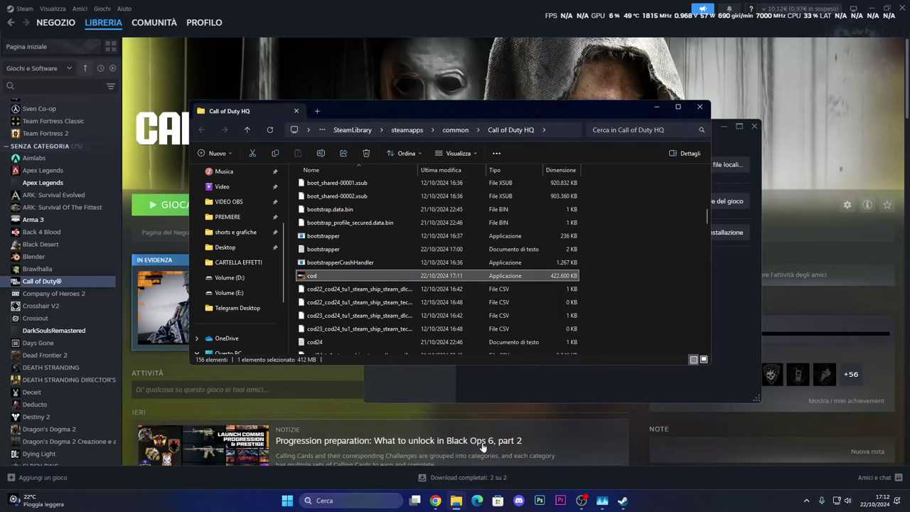
click(700, 107)
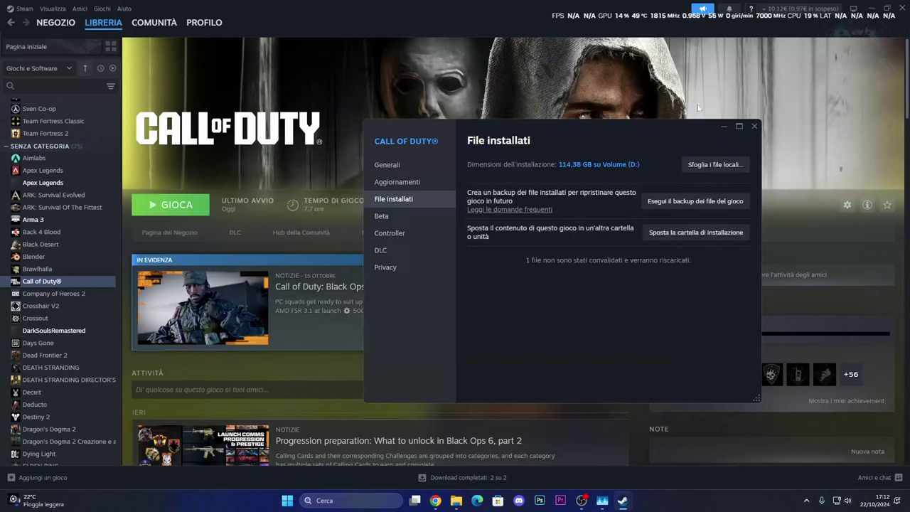
click(755, 127)
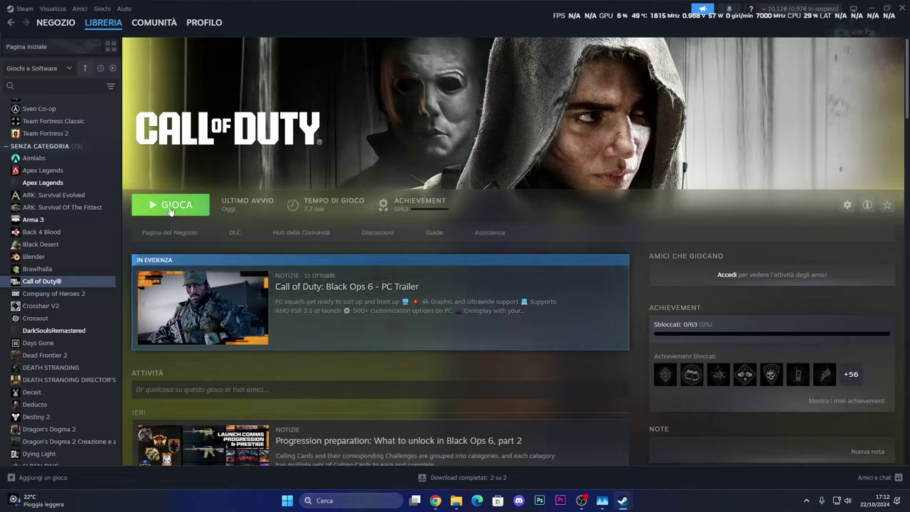
click(170, 206)
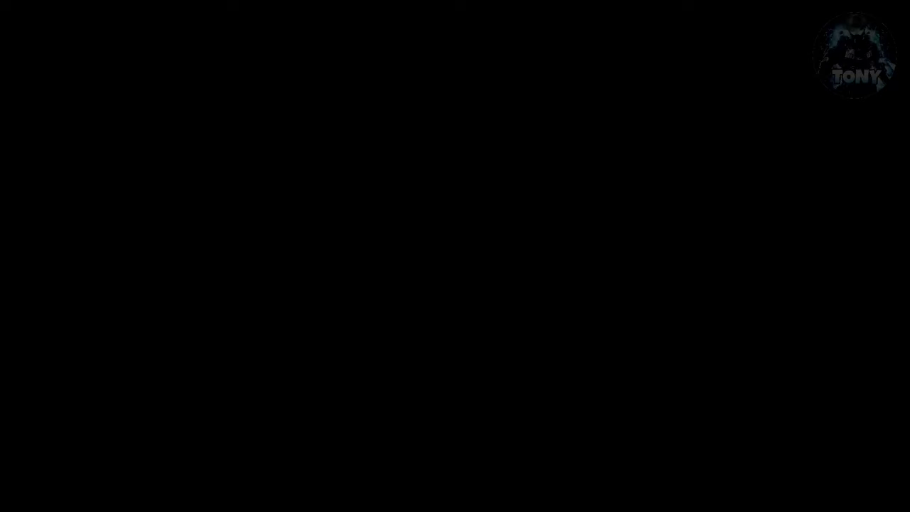